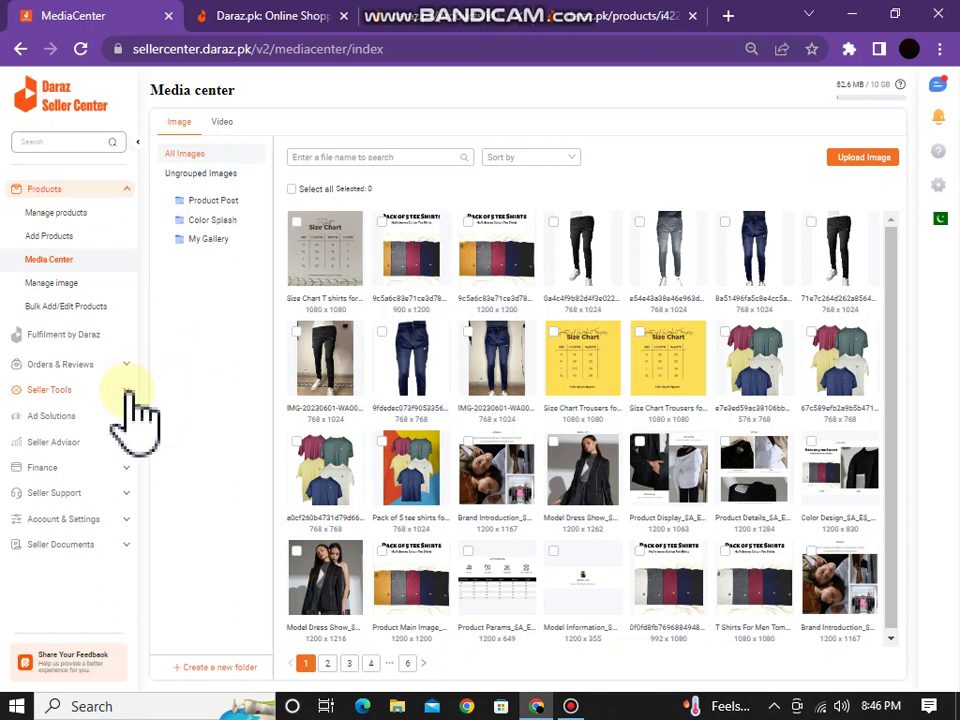
# Open the Seller Picks page and review its quota usage and the list of selected products.
pyautogui.click(127, 391)
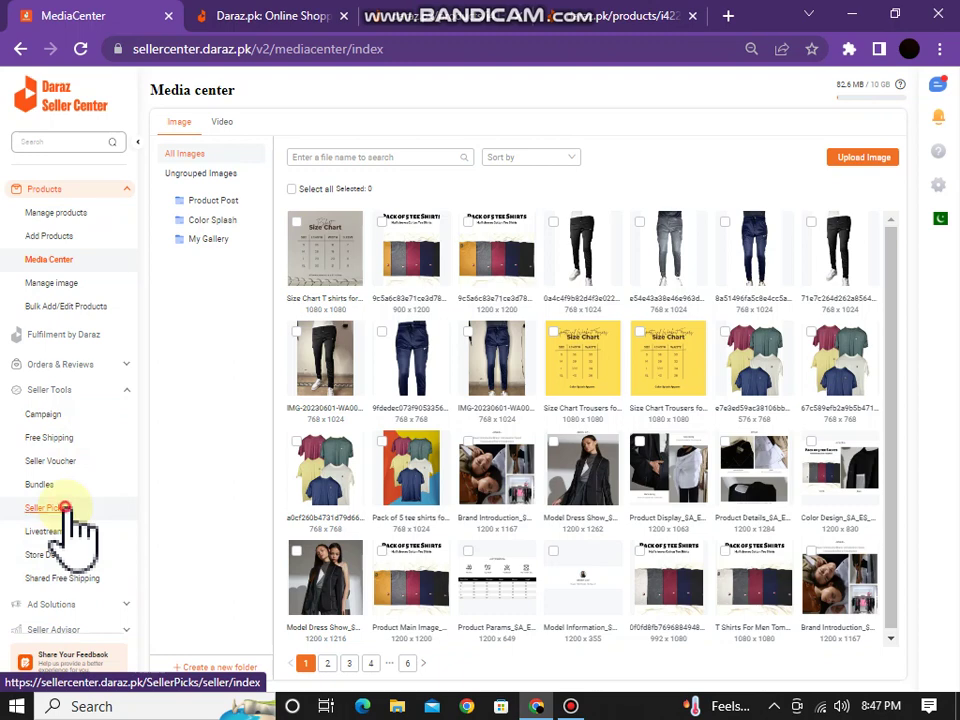
pyautogui.click(66, 510)
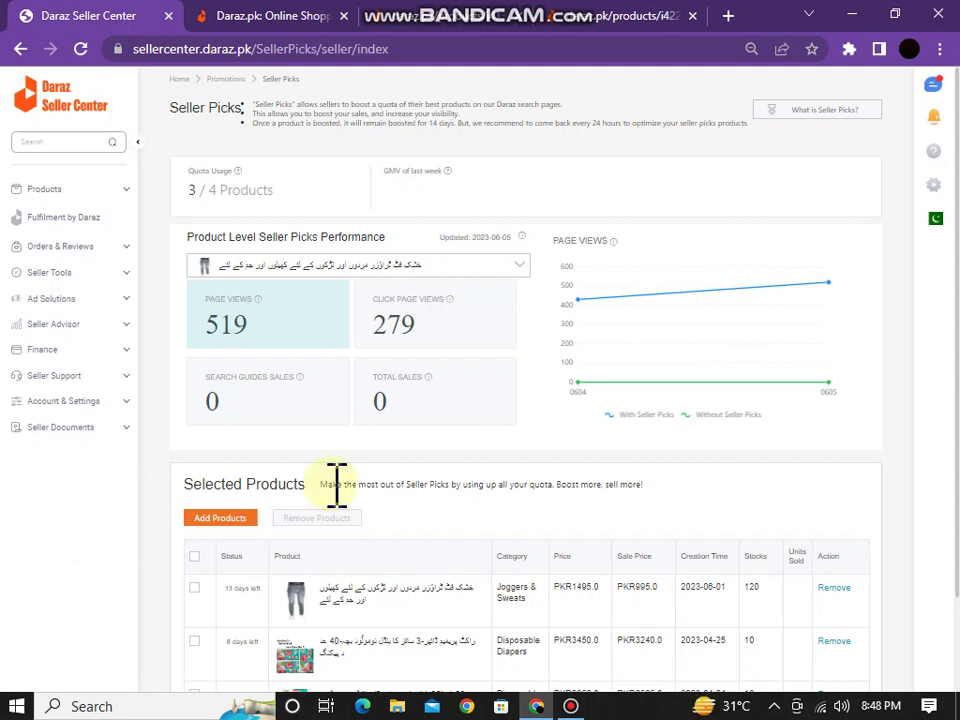
pyautogui.scroll(-2, 418, 546)
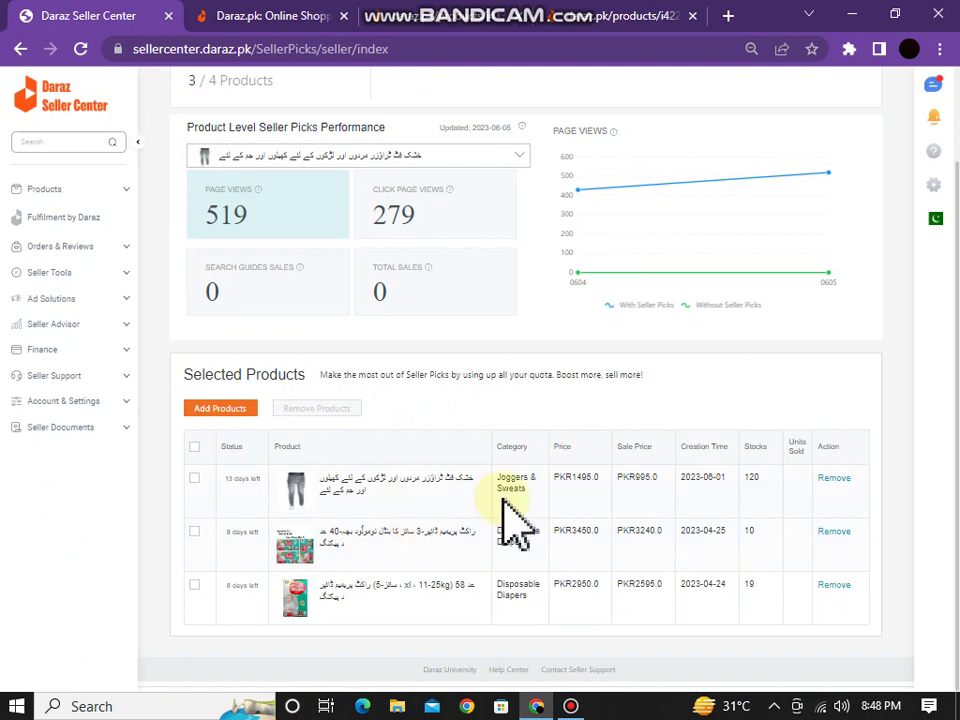
pyautogui.scroll(2, 514, 525)
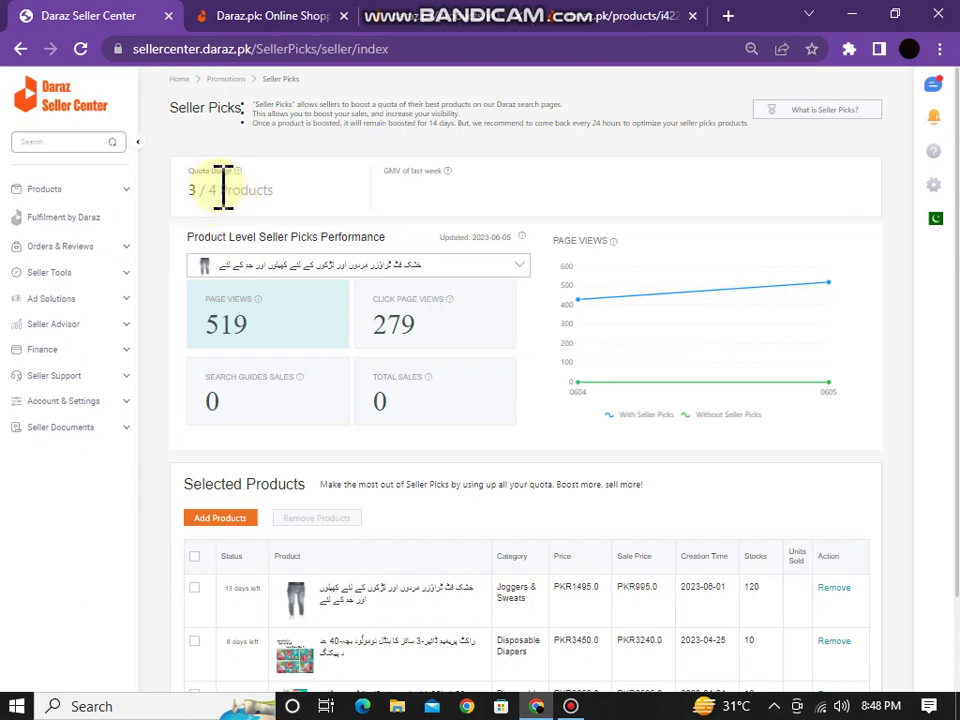
pyautogui.scroll(-2, 330, 470)
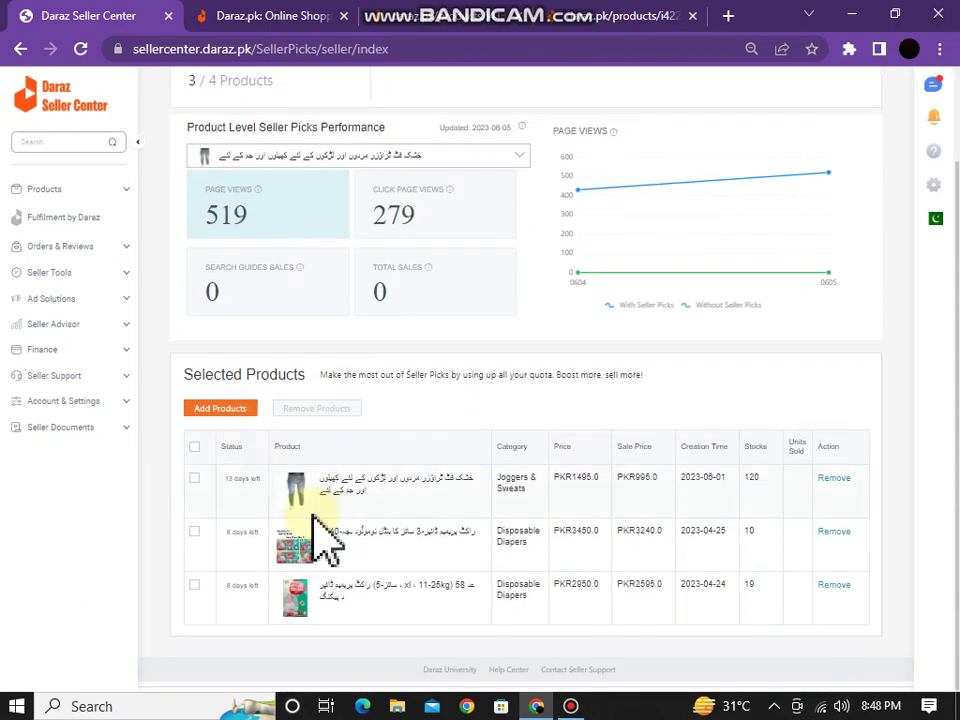
pyautogui.scroll(2, 400, 490)
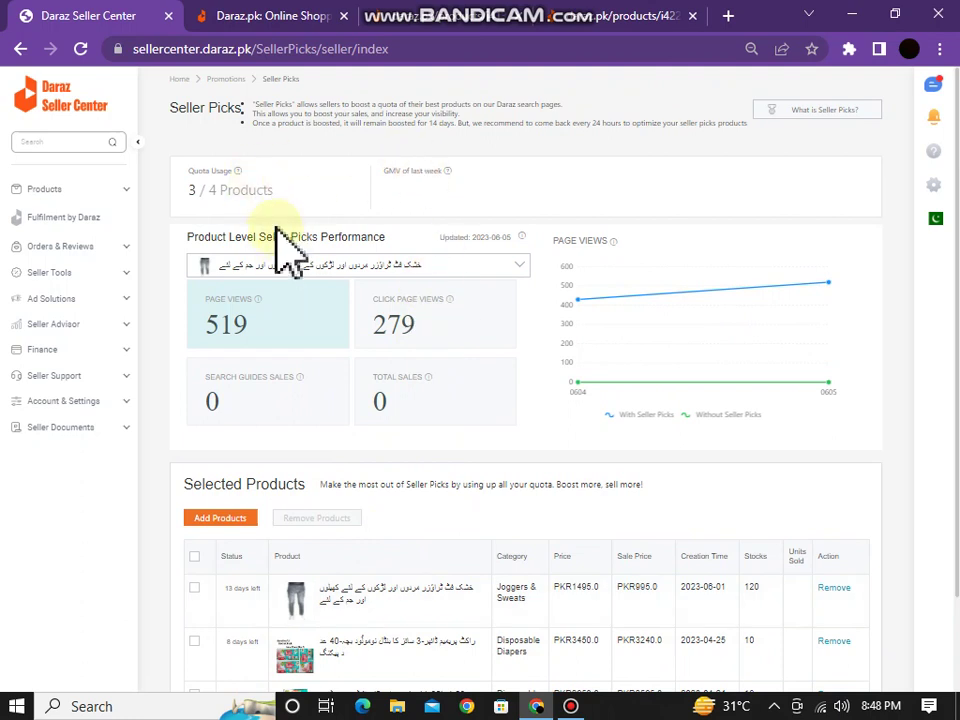
# View the Seller Picks performance of the 40-piece diaper bundle and the 58-piece XL diaper pack.
pyautogui.click(414, 266)
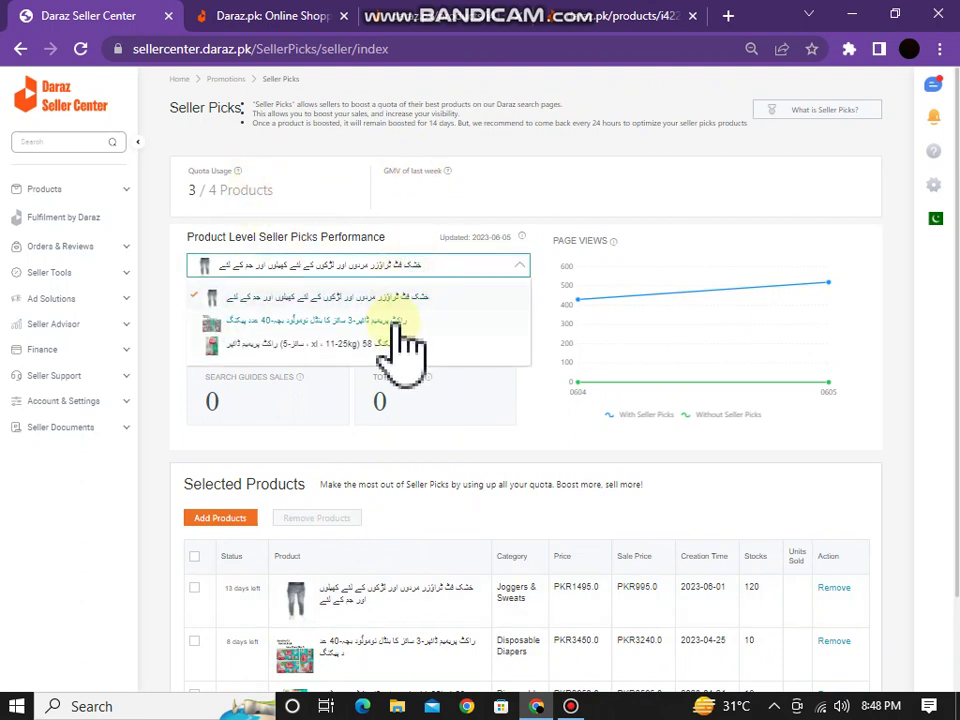
pyautogui.click(400, 318)
pyautogui.click(459, 267)
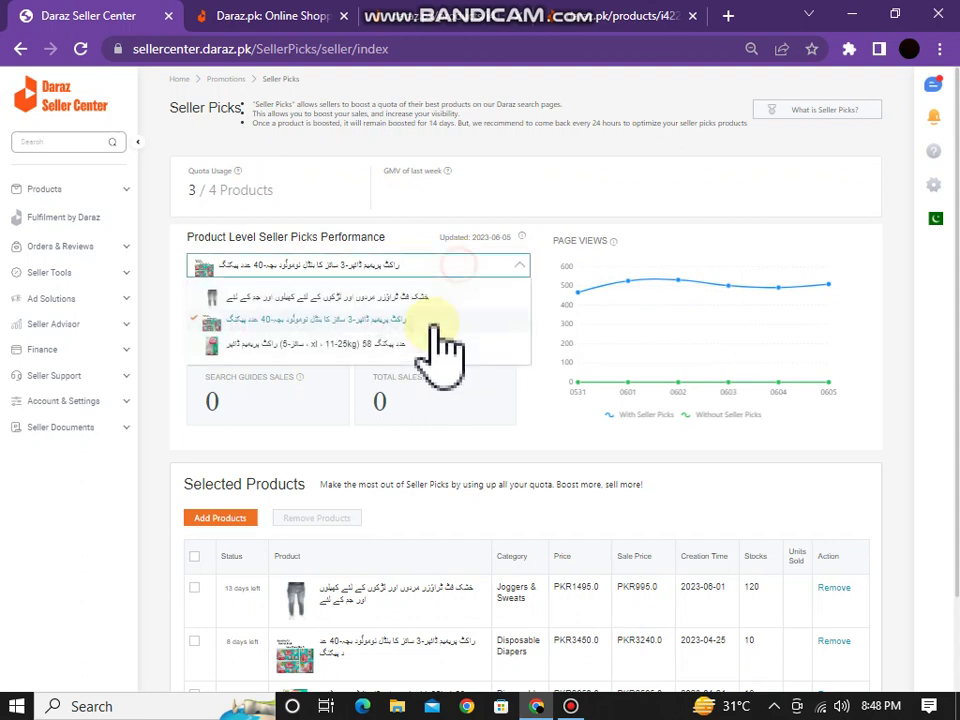
pyautogui.click(437, 345)
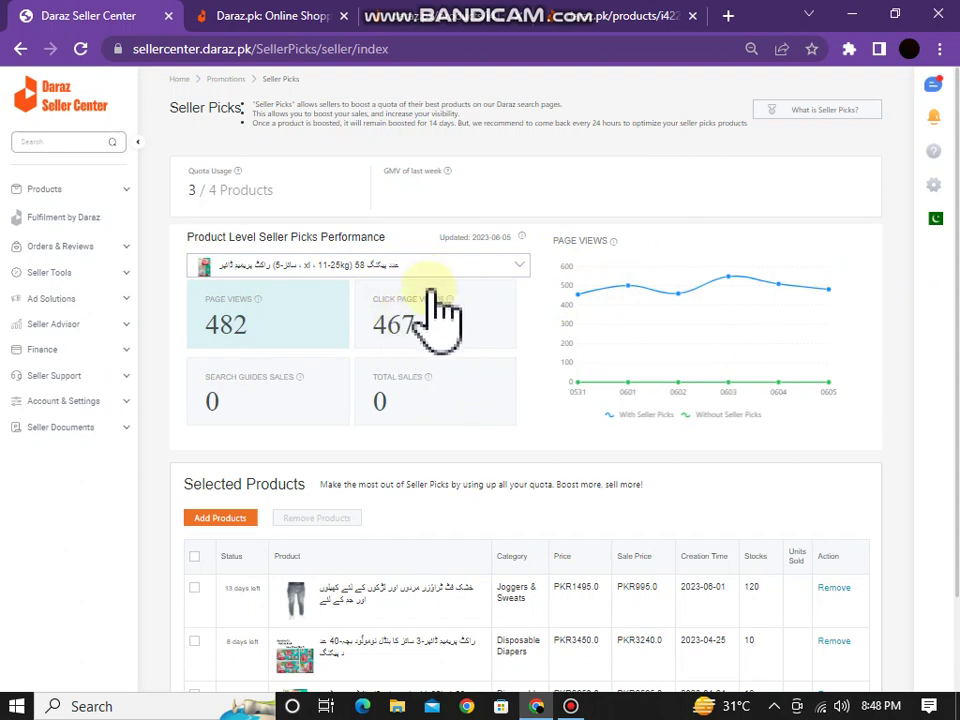
# Add the Dryfit shirt priced at PKR1250.0 to Seller Picks and accept the 24-hour change restriction.
pyautogui.click(238, 522)
pyautogui.scroll(-10, 360, 460)
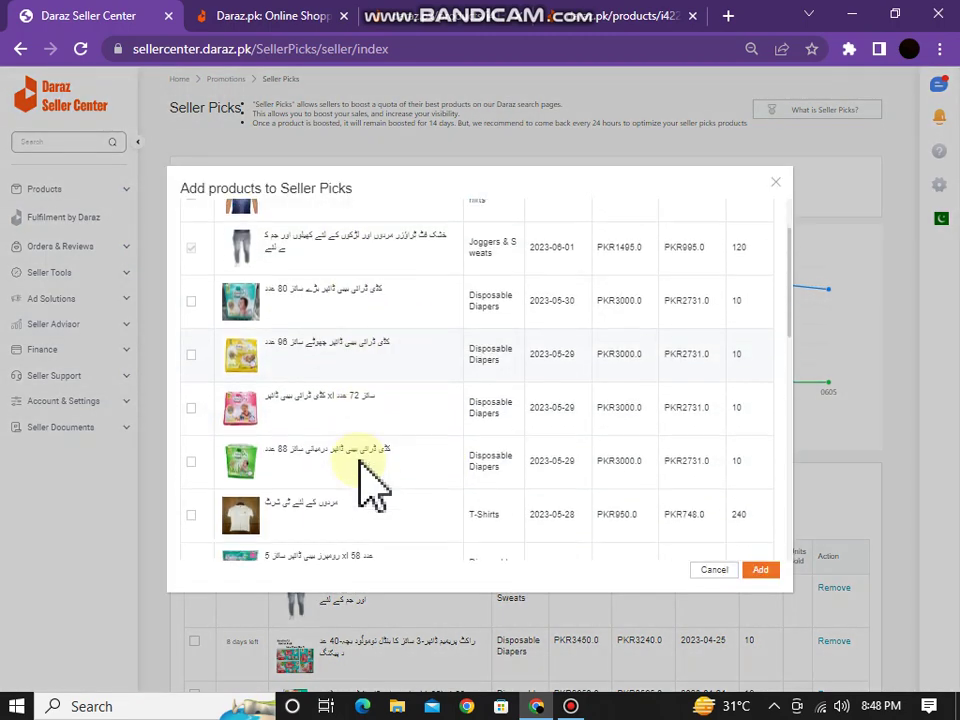
pyautogui.scroll(10, 370, 485)
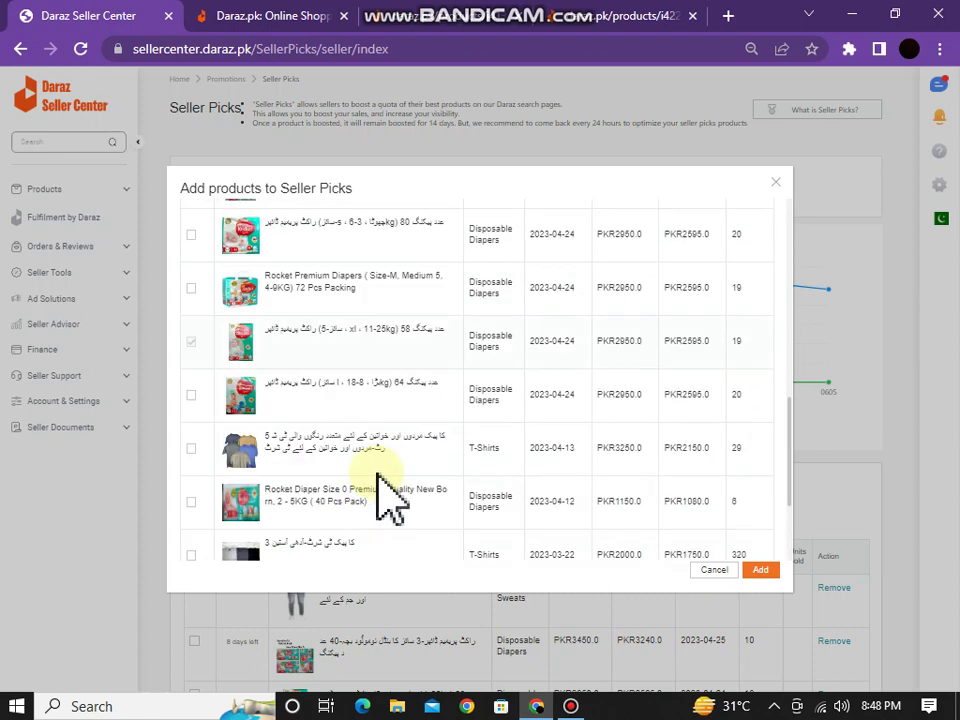
pyautogui.click(191, 289)
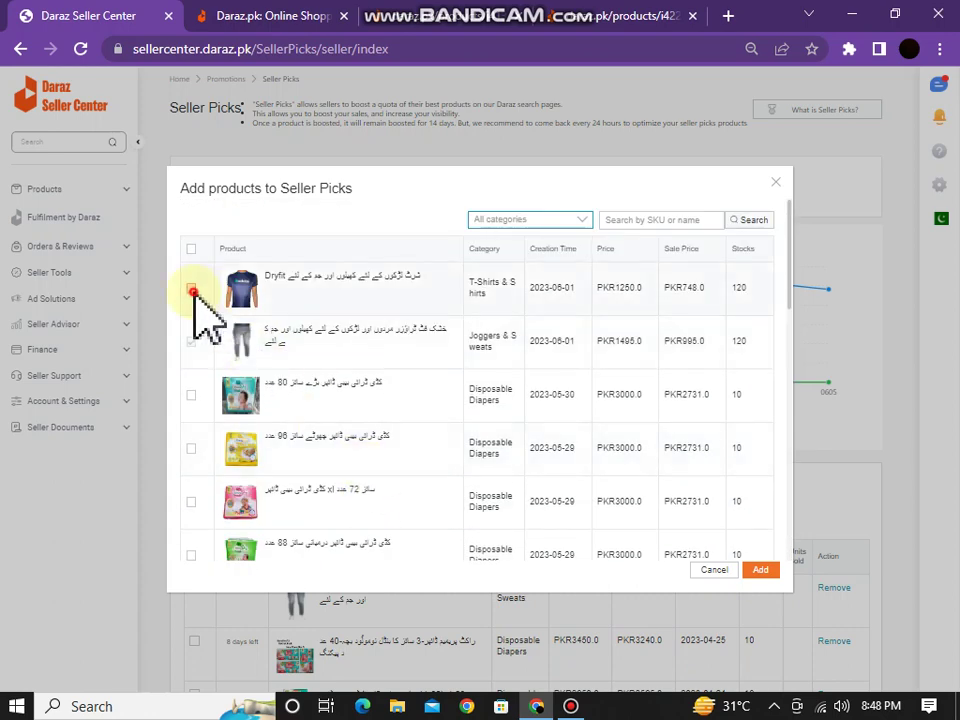
pyautogui.click(758, 572)
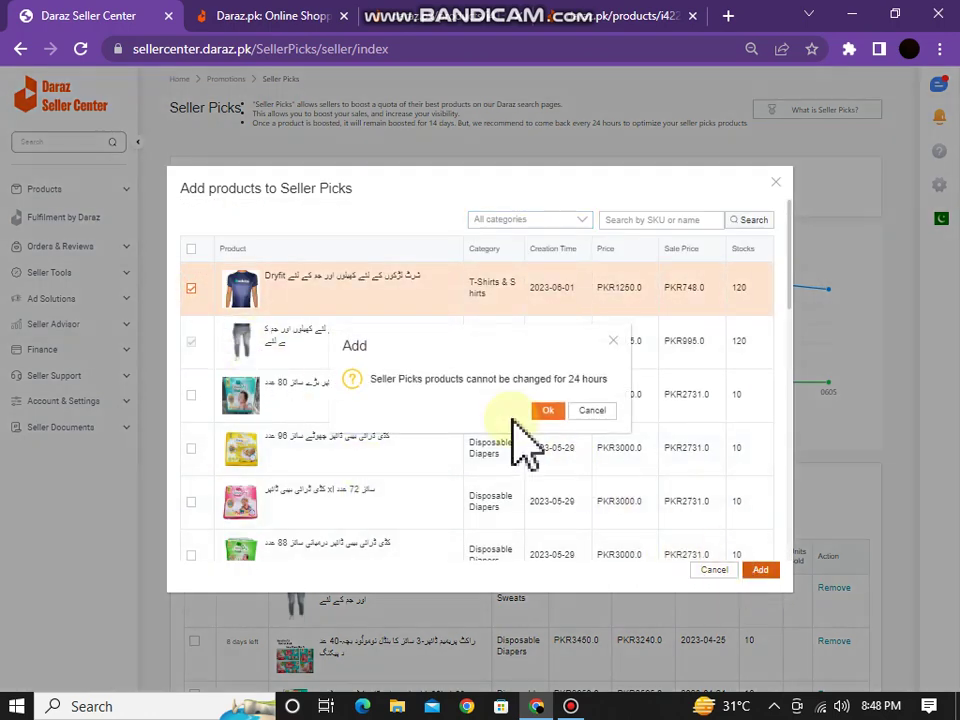
pyautogui.click(545, 409)
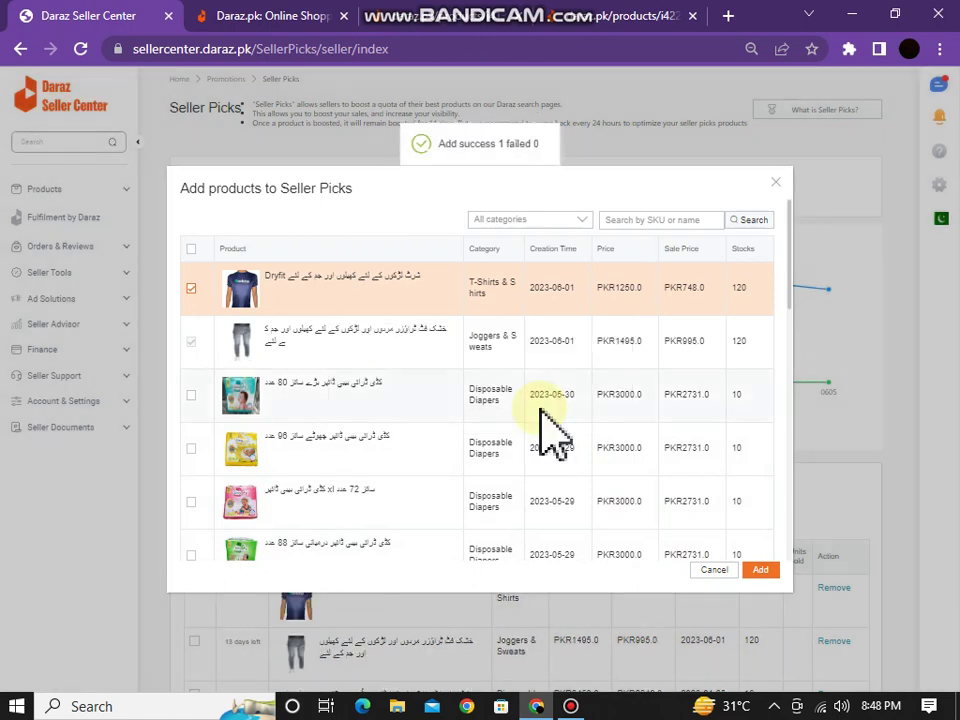
# Review the Seller Picks quota usage and the selected products' remaining days, prices and stocks.
pyautogui.scroll(-3, 536, 429)
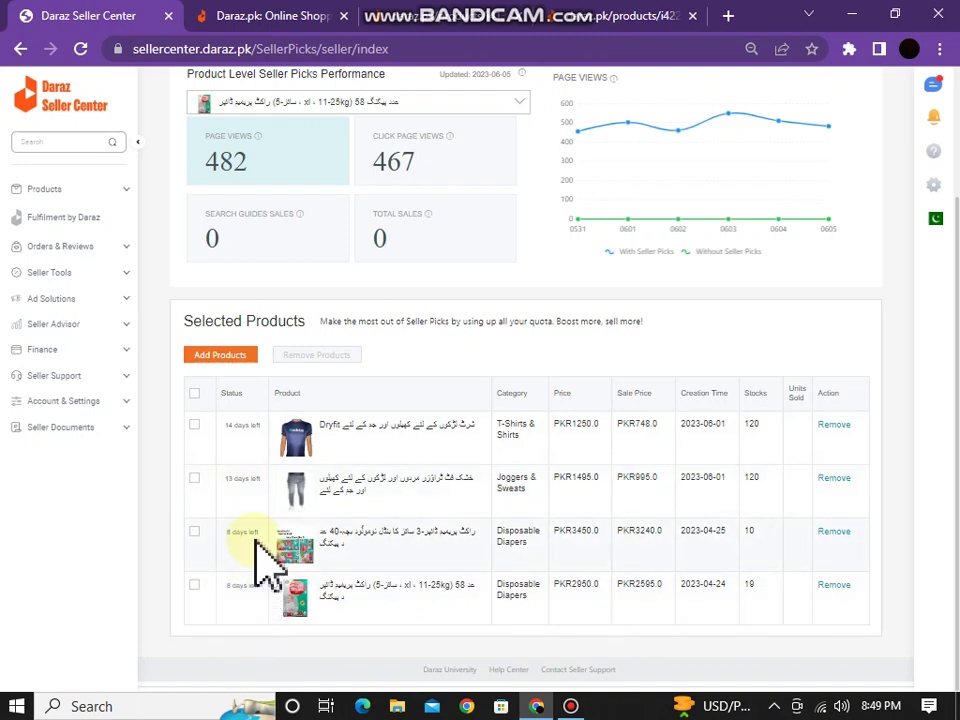
pyautogui.scroll(3, 258, 570)
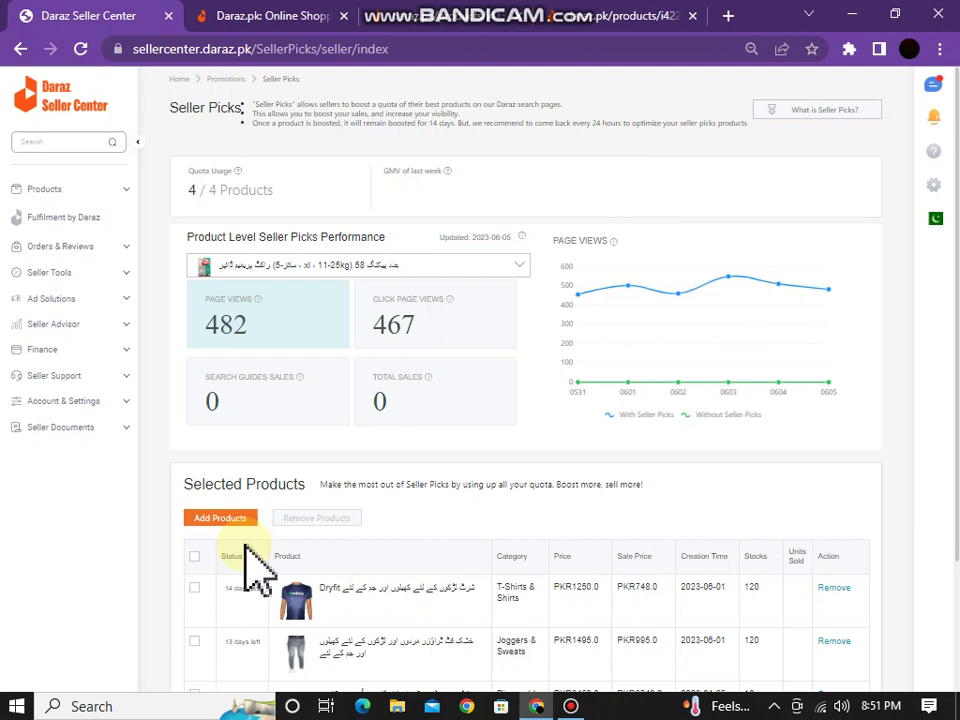
pyautogui.scroll(-3, 255, 570)
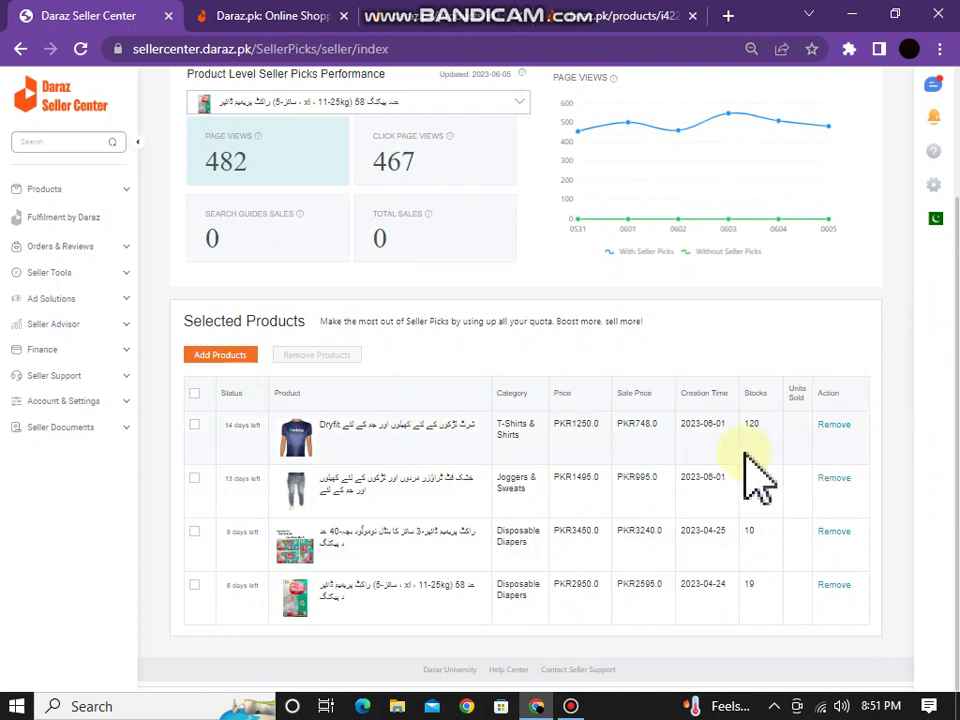
pyautogui.scroll(3, 508, 465)
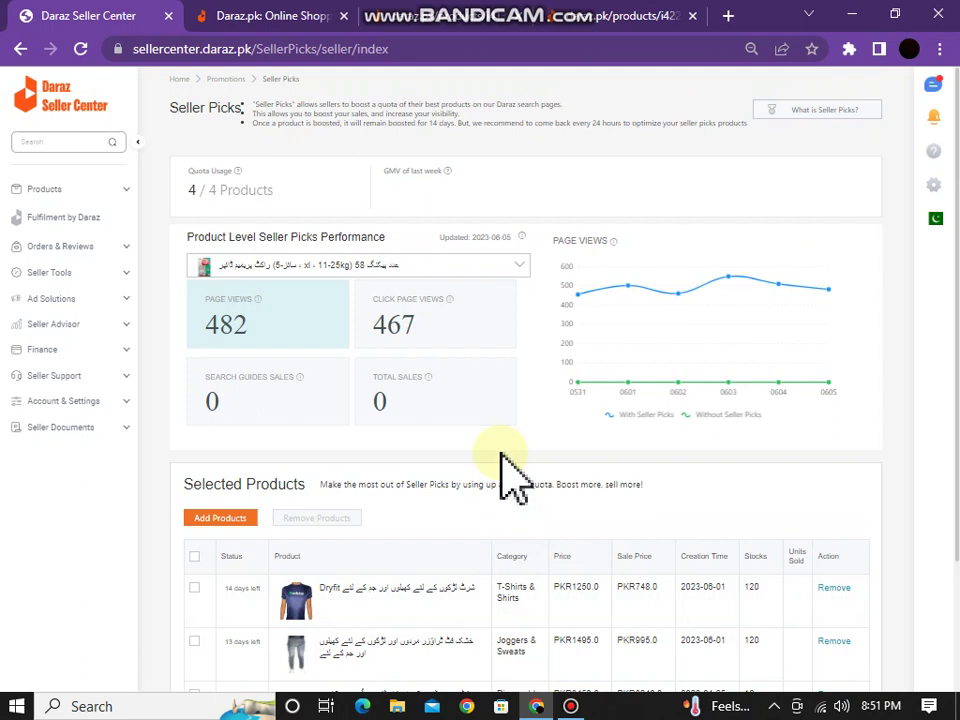
# Log out and sign in to another seller account with its saved e-mail and password, dismissing the promotional pop-up.
pyautogui.click(937, 184)
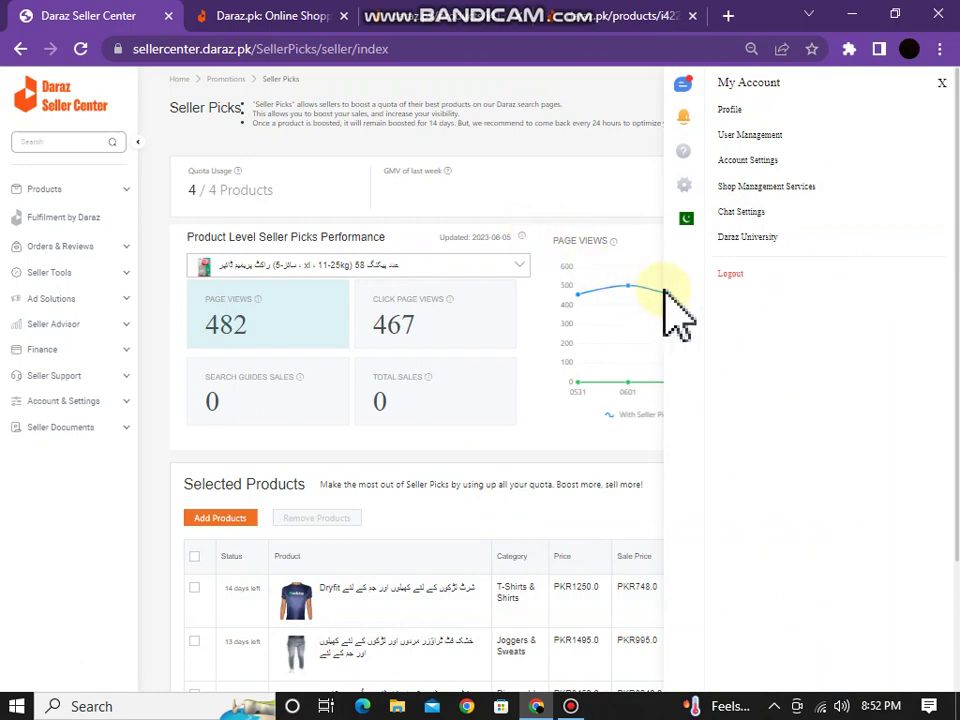
pyautogui.click(716, 275)
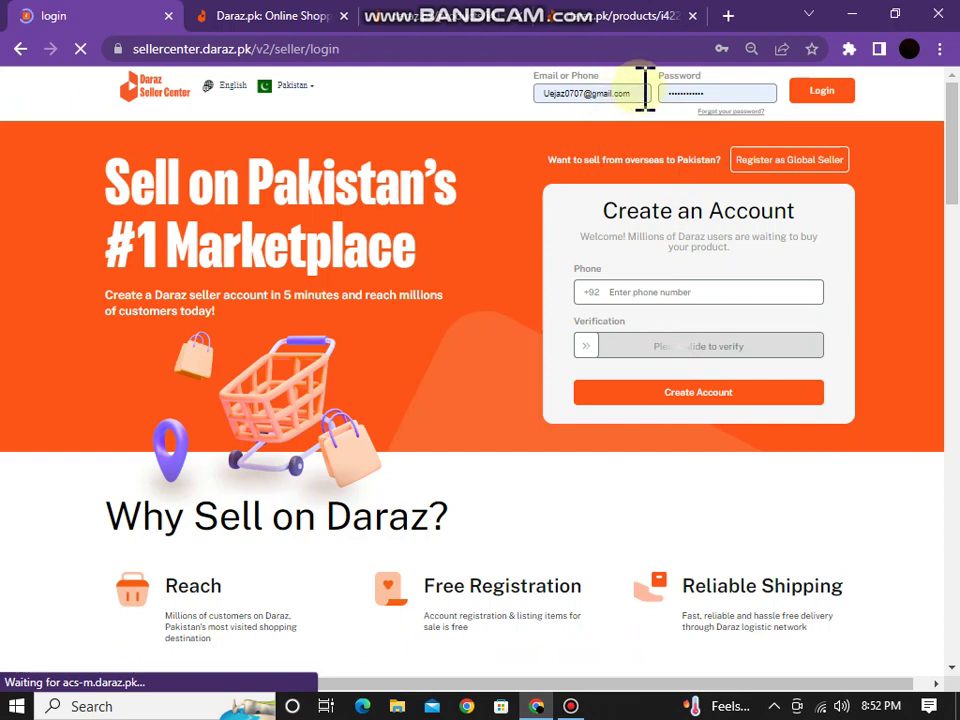
pyautogui.click(645, 92)
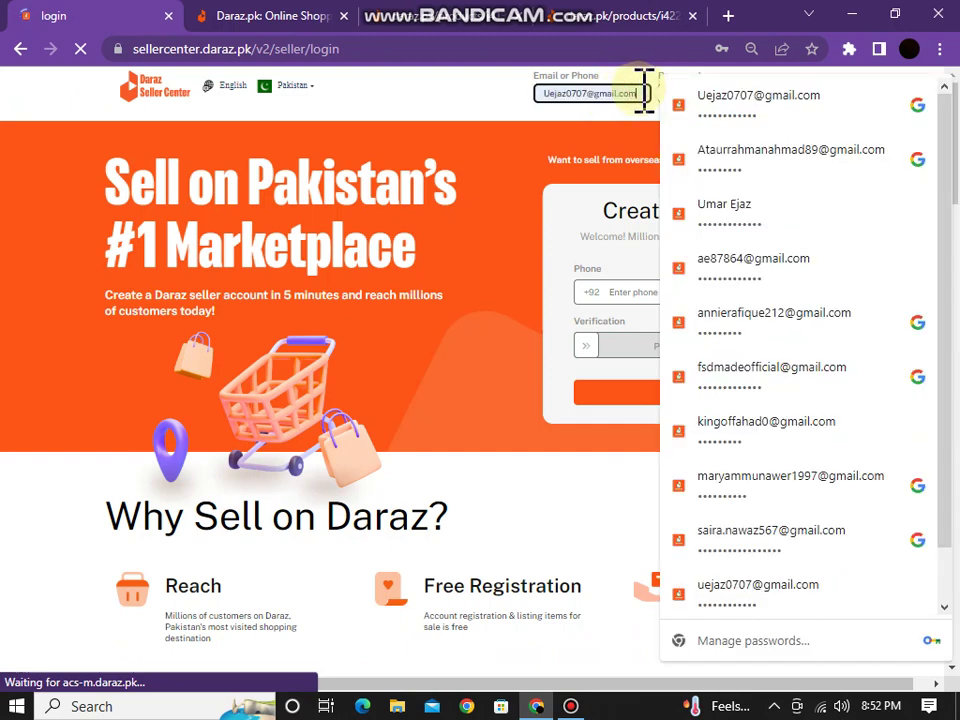
pyautogui.click(789, 280)
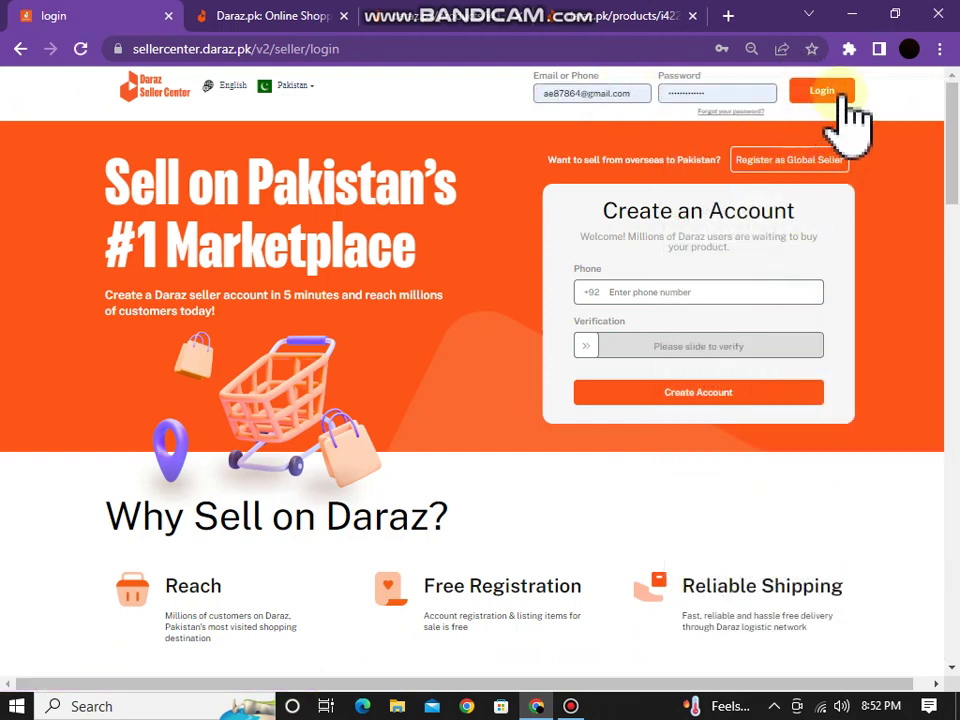
pyautogui.click(838, 94)
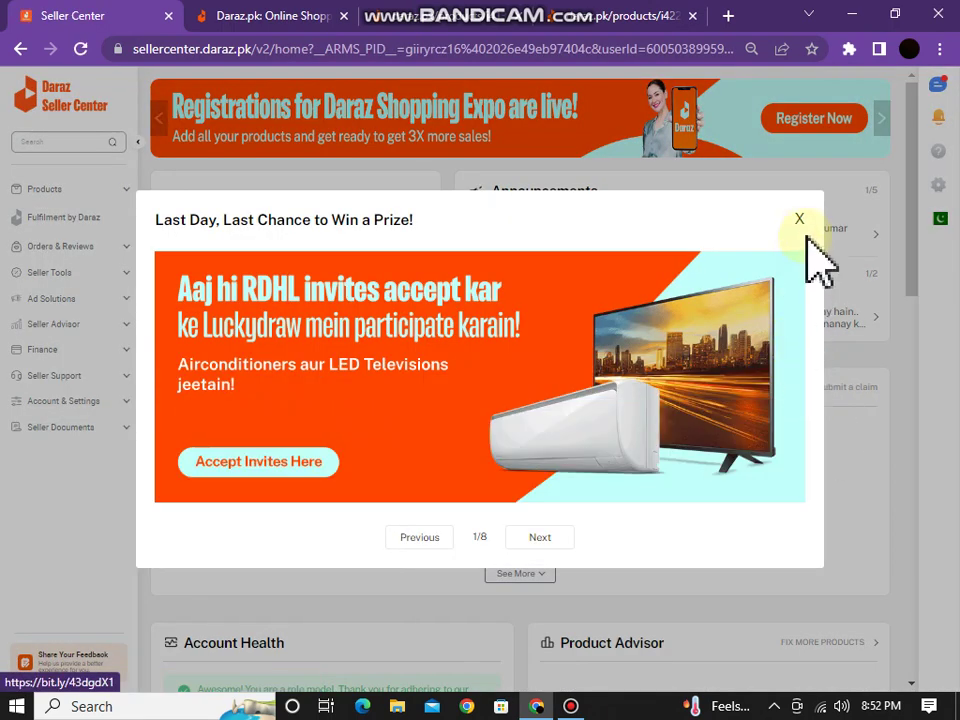
pyautogui.click(799, 222)
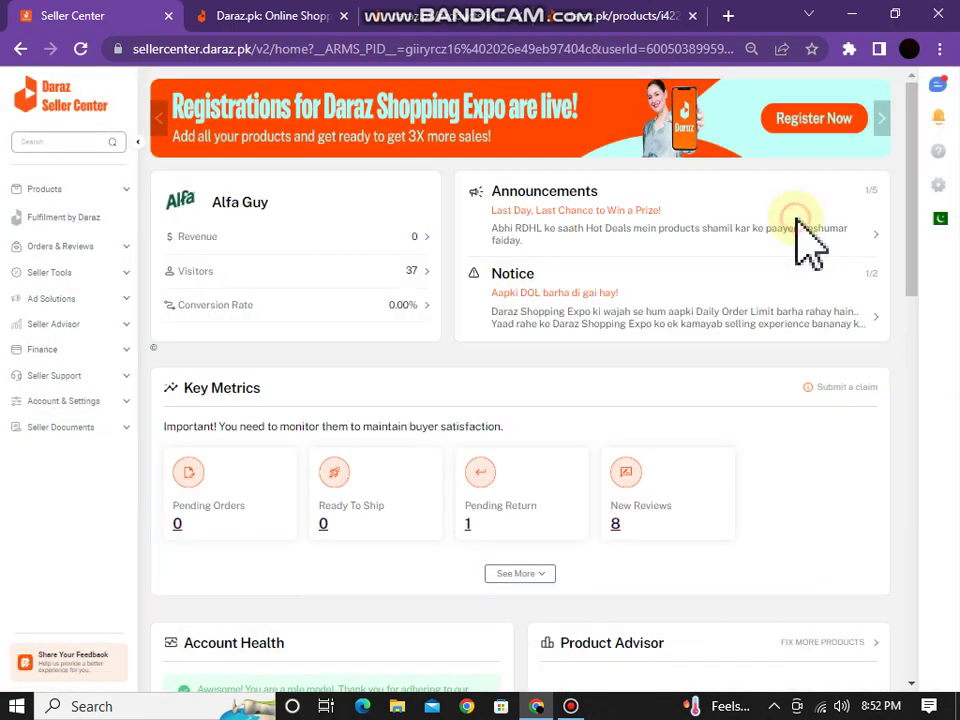
# Open this account's Seller Picks page and check its quota usage and selected diaper products.
pyautogui.click(127, 270)
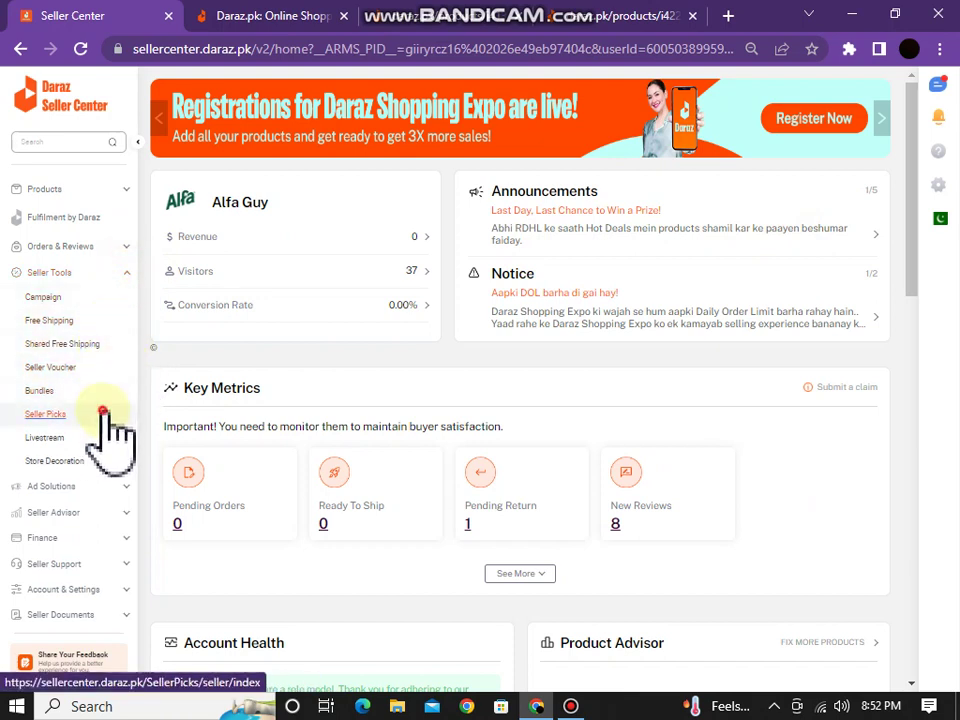
pyautogui.click(101, 414)
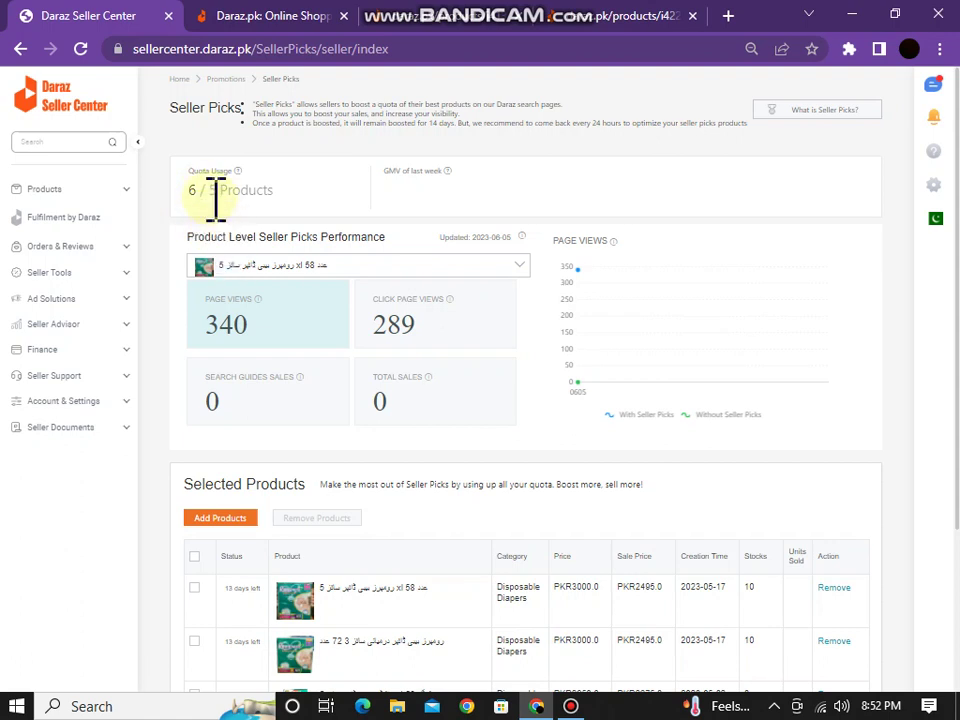
pyautogui.scroll(-3, 250, 300)
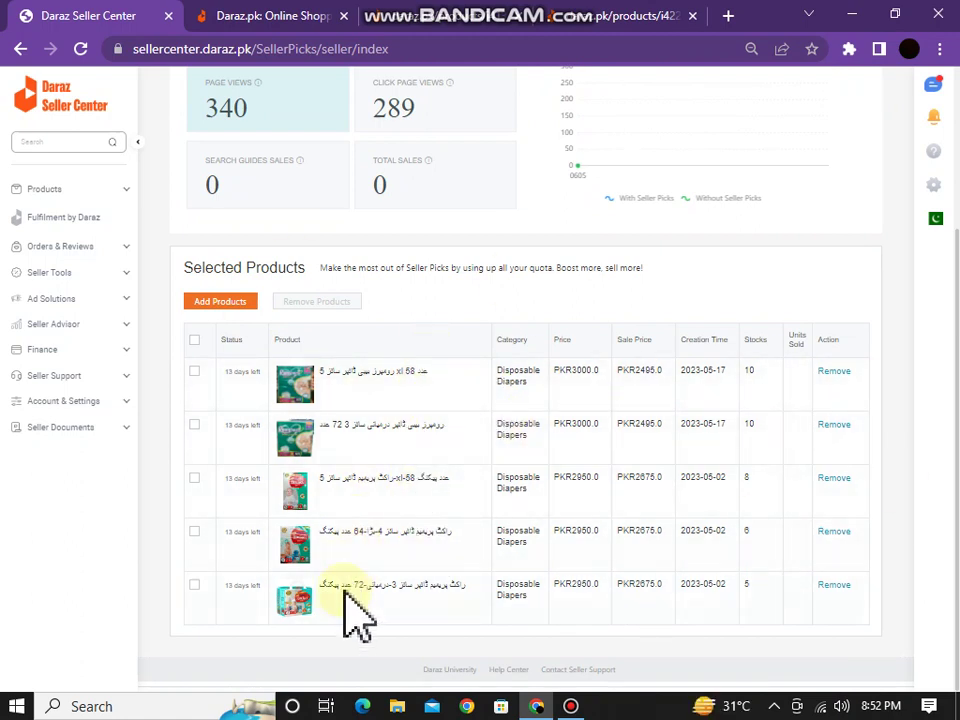
pyautogui.scroll(3, 440, 370)
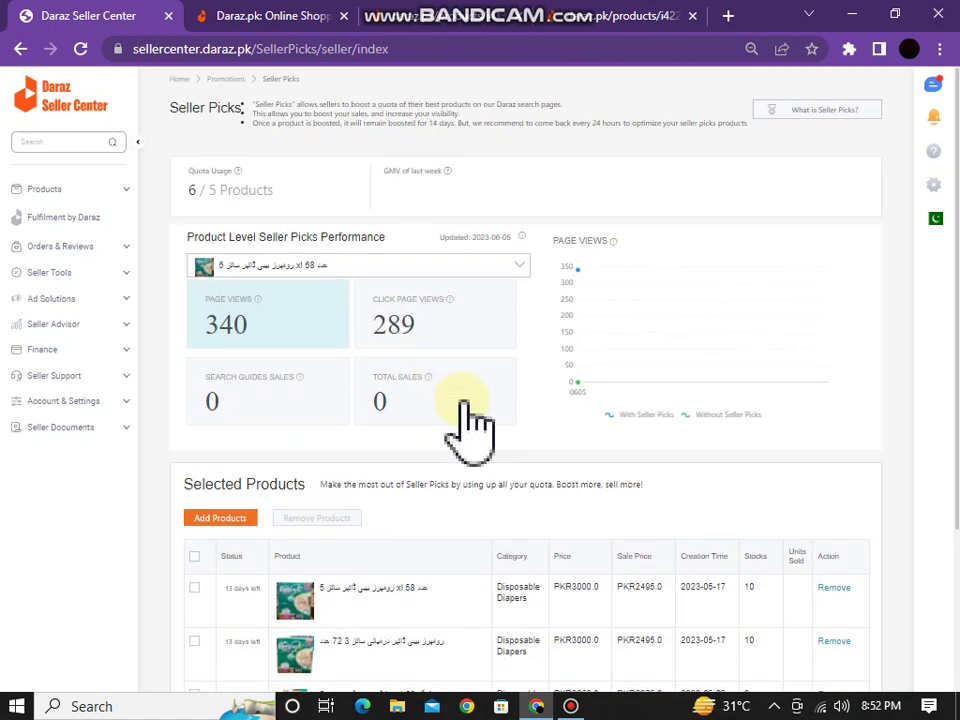
# Log out of the current seller account.
pyautogui.click(934, 184)
pyautogui.click(838, 274)
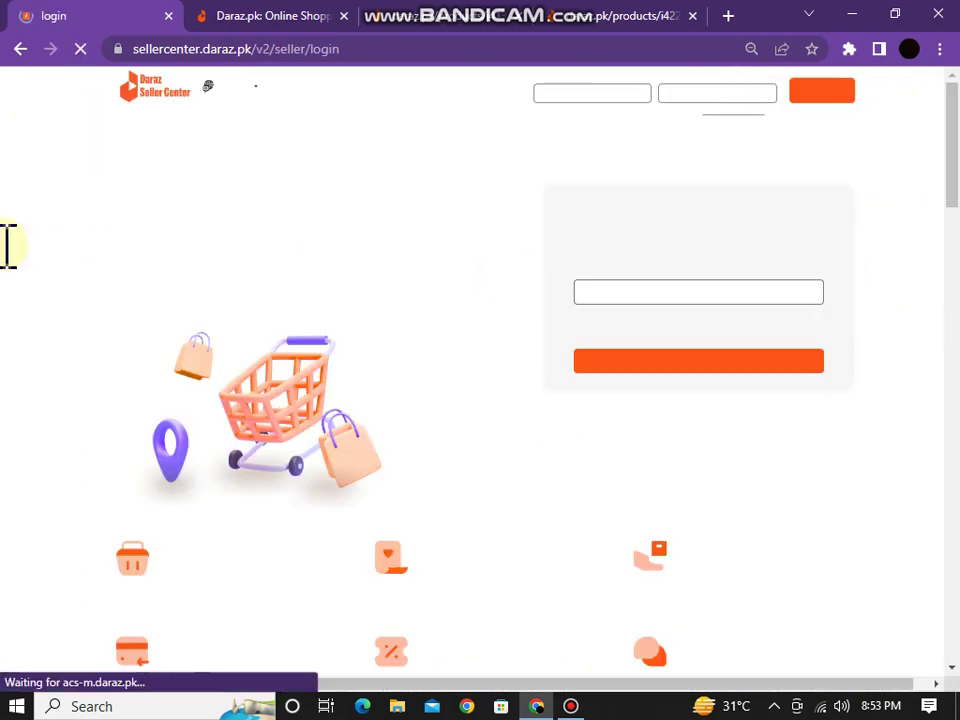